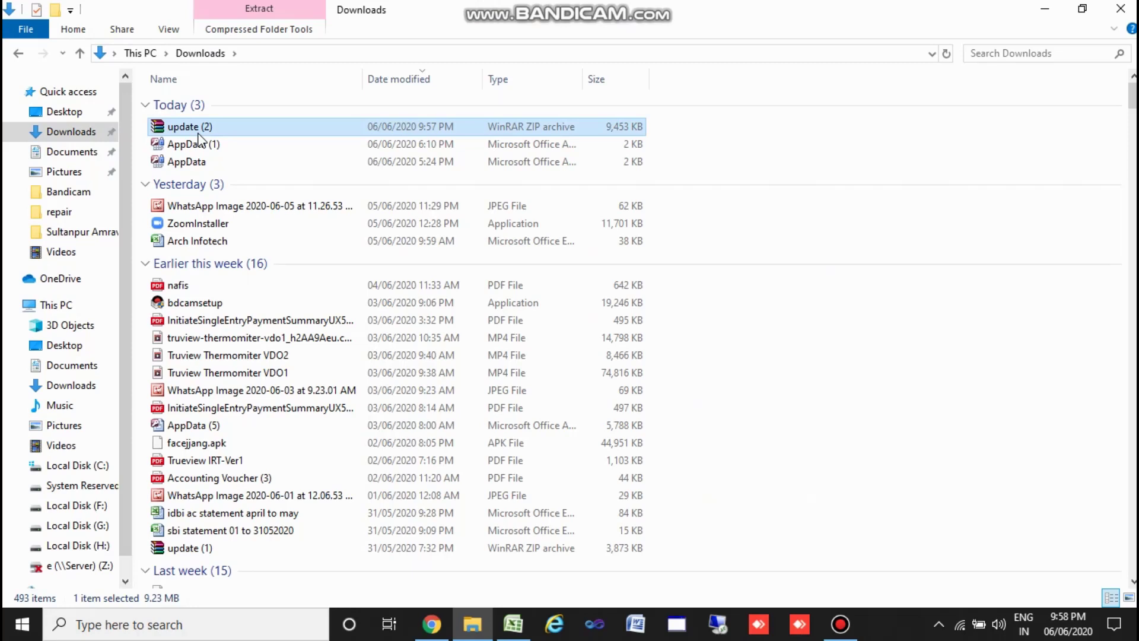
Move the update (2) archive from the Downloads folder to the desktop.
{"action": "right_click", "coordinate": [198, 134]}
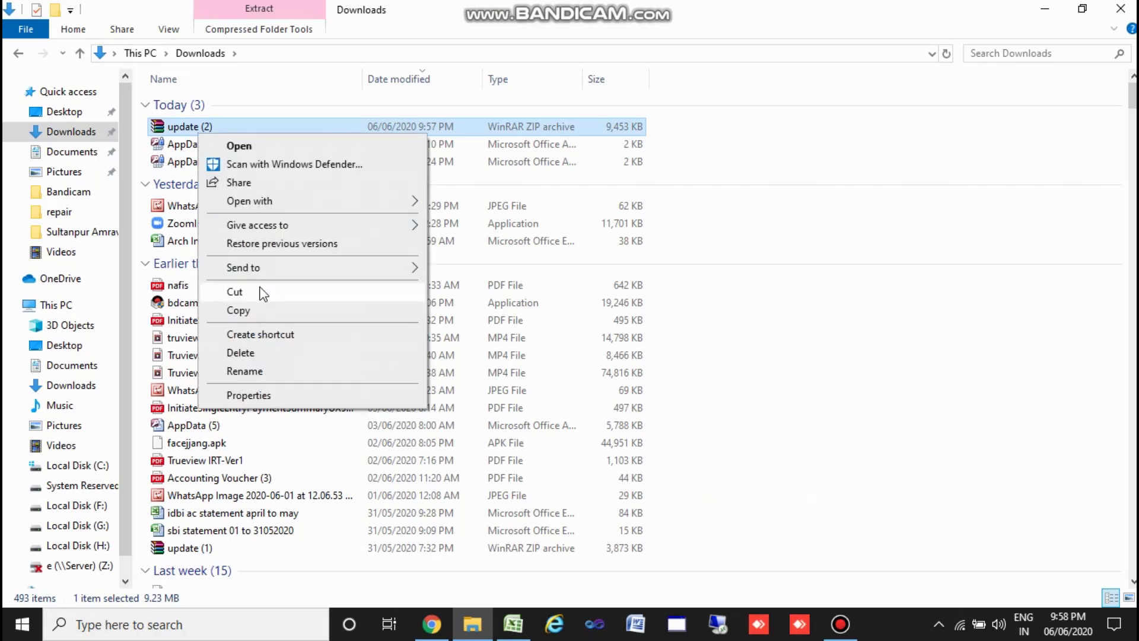
{"action": "left_click", "coordinate": [235, 292]}
{"action": "left_click", "coordinate": [1121, 8]}
{"action": "right_click", "coordinate": [739, 191]}
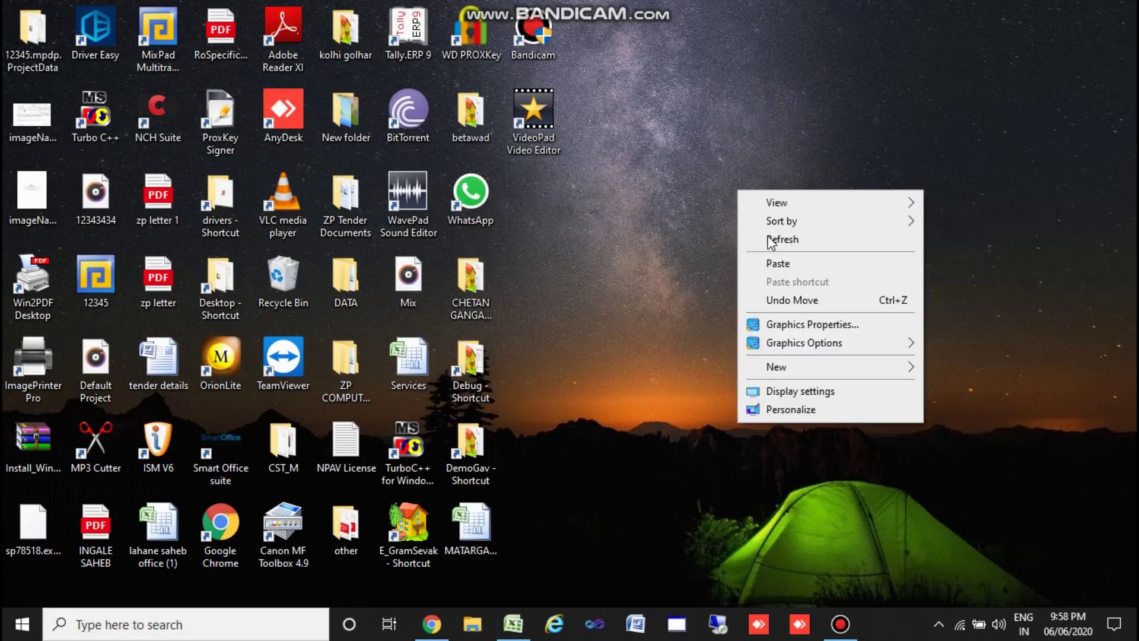
{"action": "left_click", "coordinate": [779, 265]}
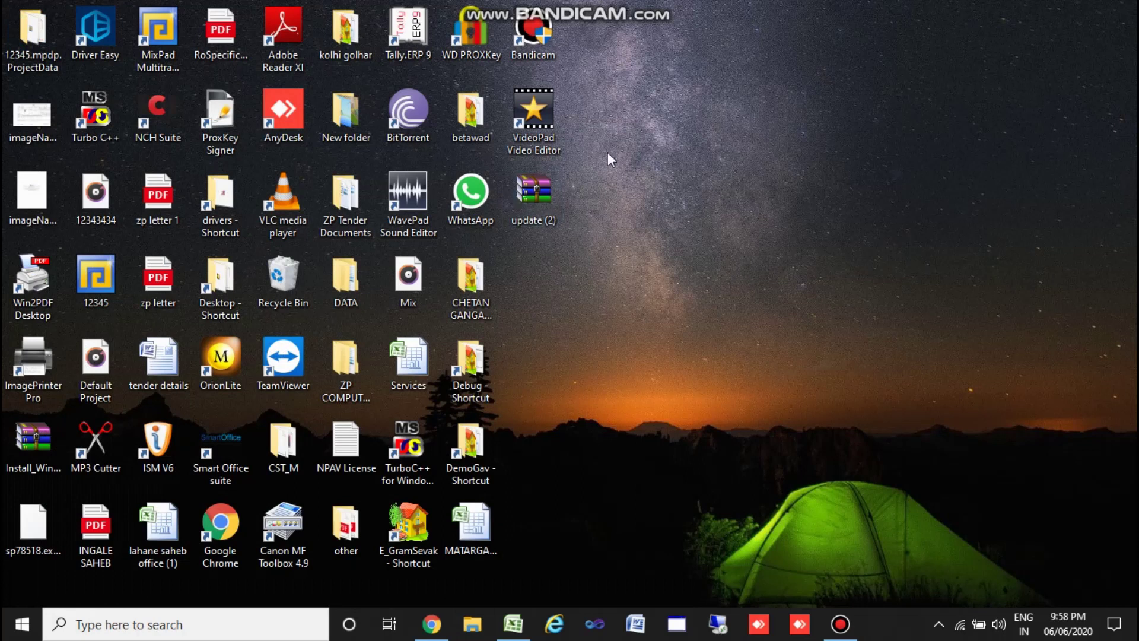
Open the update (2) archive in WinRAR, examine its contents, and close it.
{"action": "left_click", "coordinate": [524, 194]}
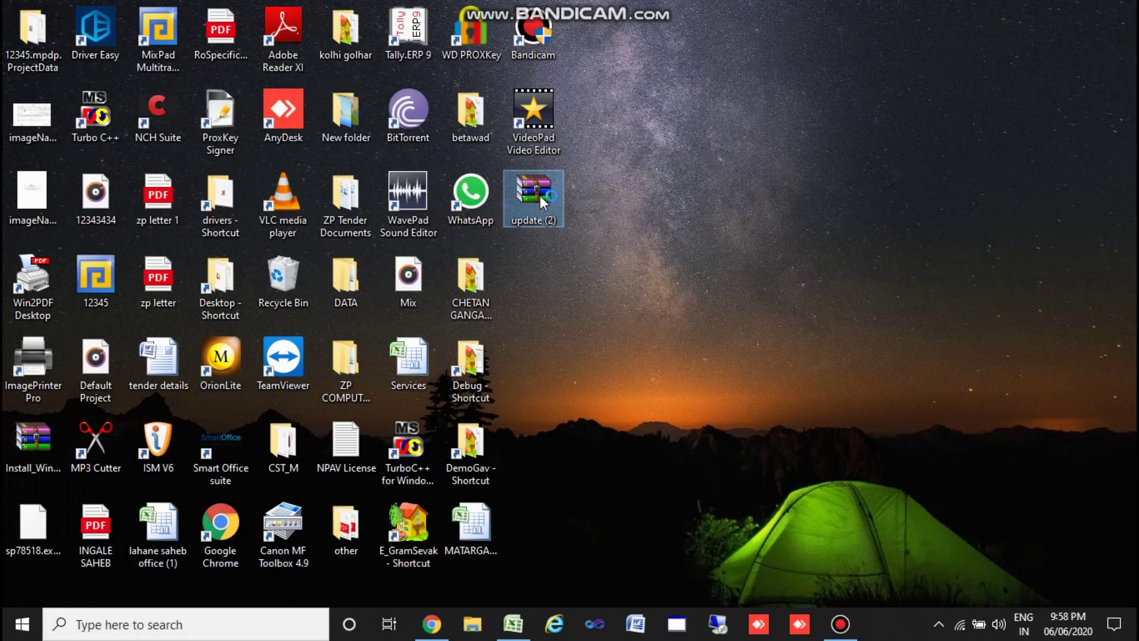
{"action": "double_click", "coordinate": [540, 195]}
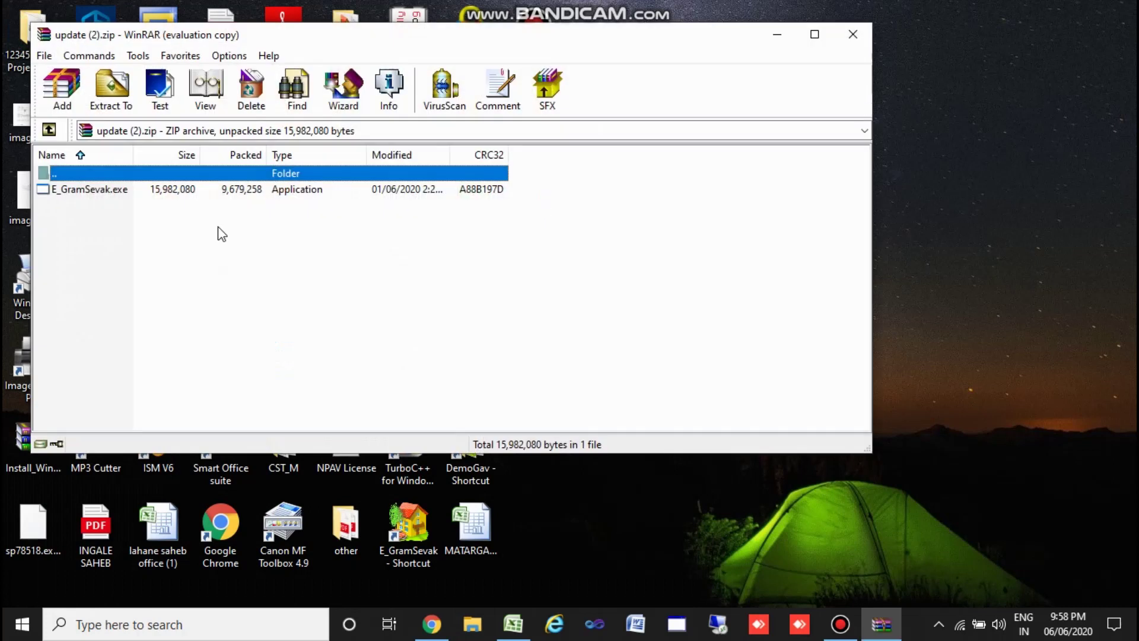
{"action": "left_click", "coordinate": [523, 249]}
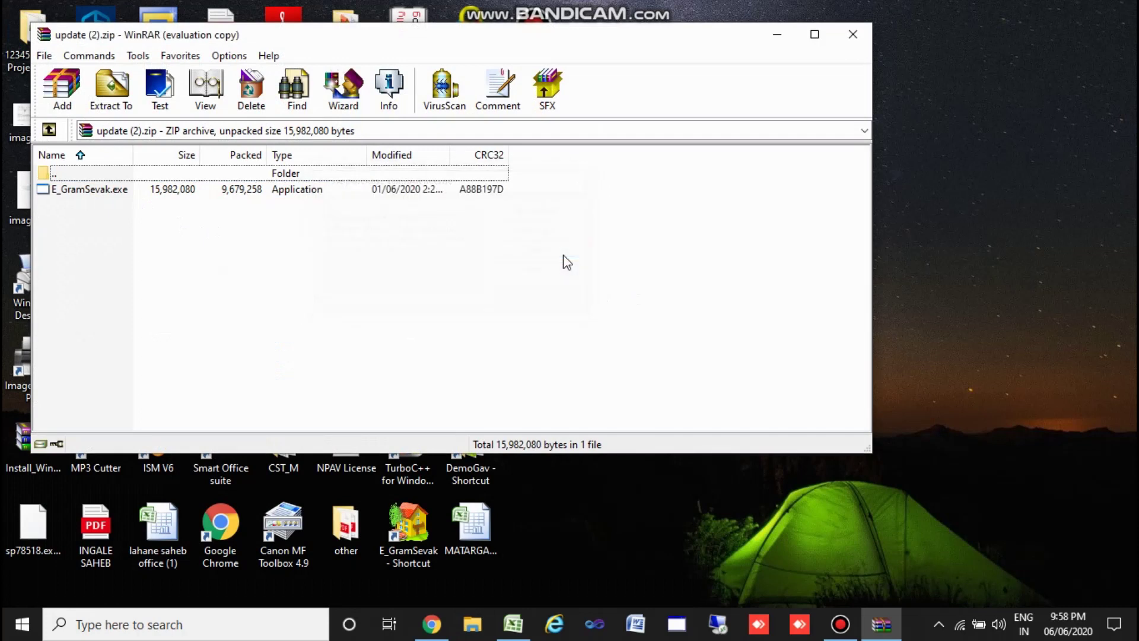
{"action": "left_click", "coordinate": [853, 34]}
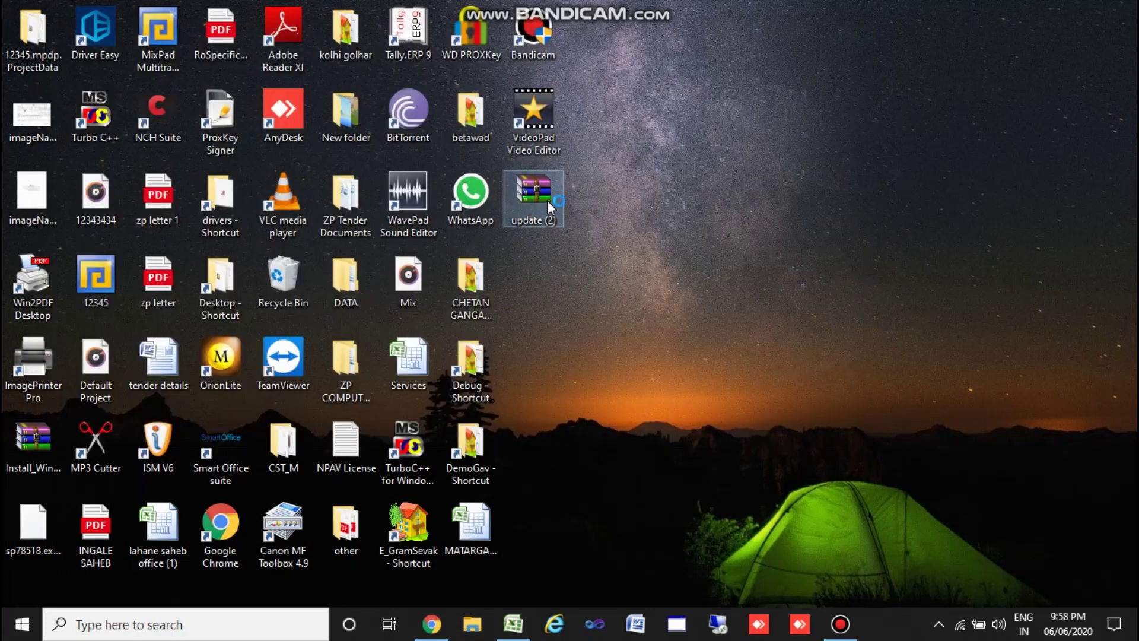
{"action": "double_click", "coordinate": [547, 201]}
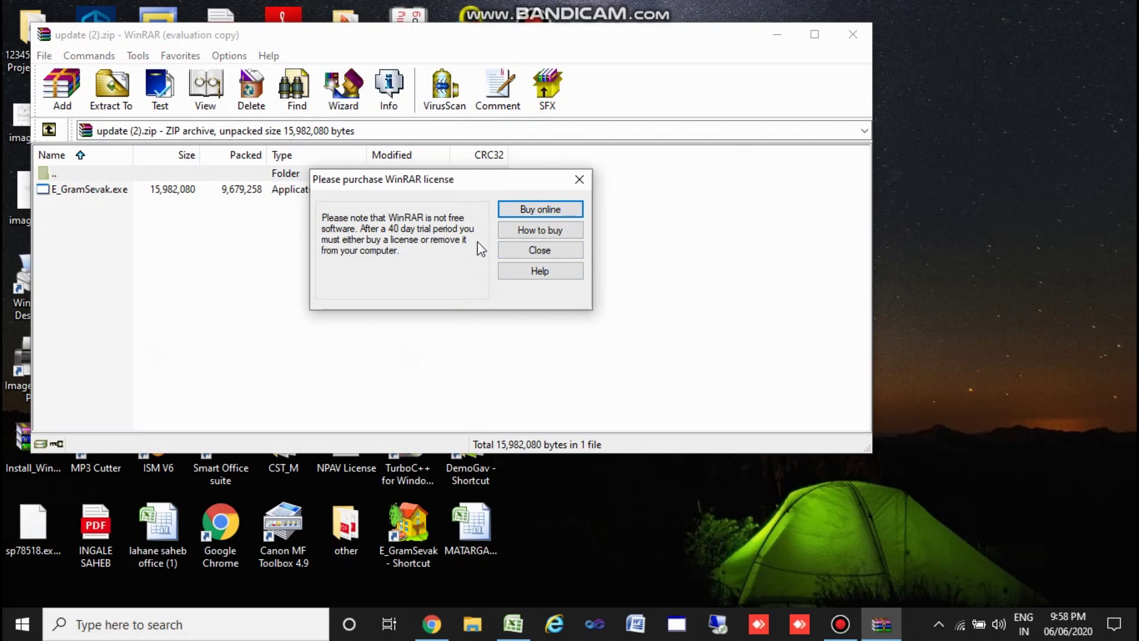
{"action": "left_click", "coordinate": [540, 249]}
{"action": "left_click", "coordinate": [112, 190]}
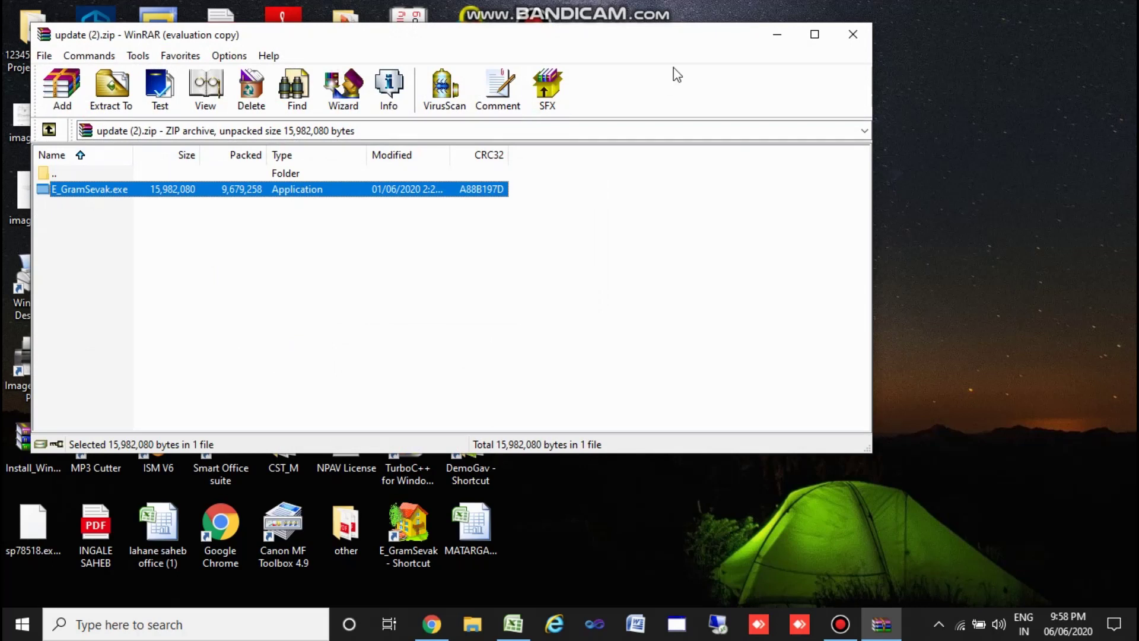
{"action": "left_click", "coordinate": [853, 34]}
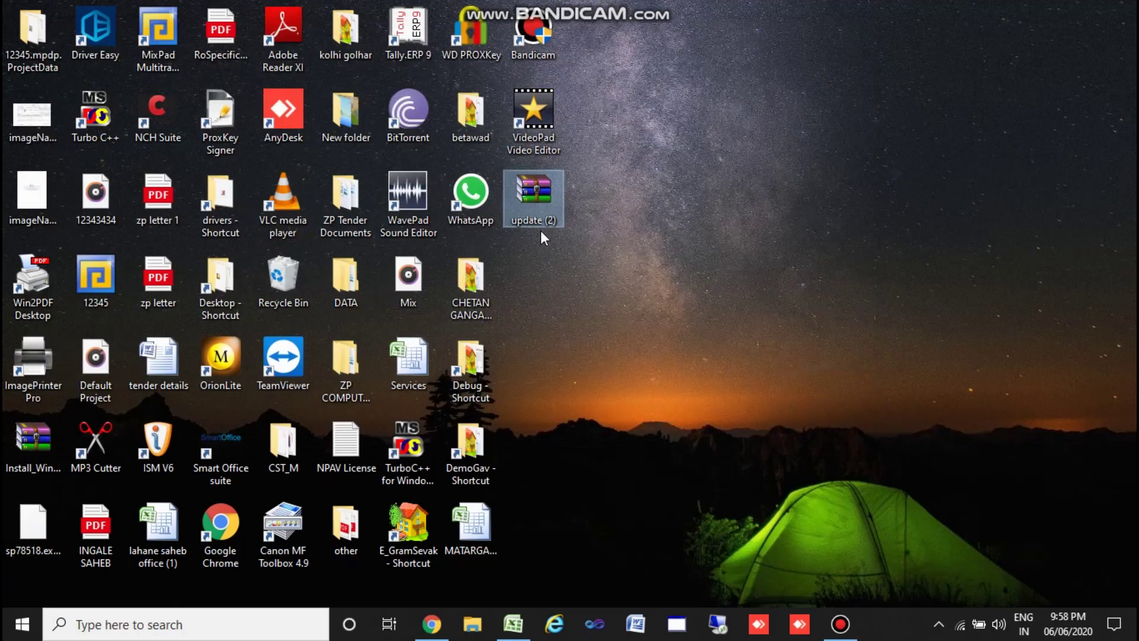
Open the update (2) archive in File Explorer and copy the E_GramSevak application inside it.
{"action": "right_click", "coordinate": [540, 200]}
{"action": "mouse_move", "coordinate": [653, 272]}
{"action": "left_click", "coordinate": [867, 276]}
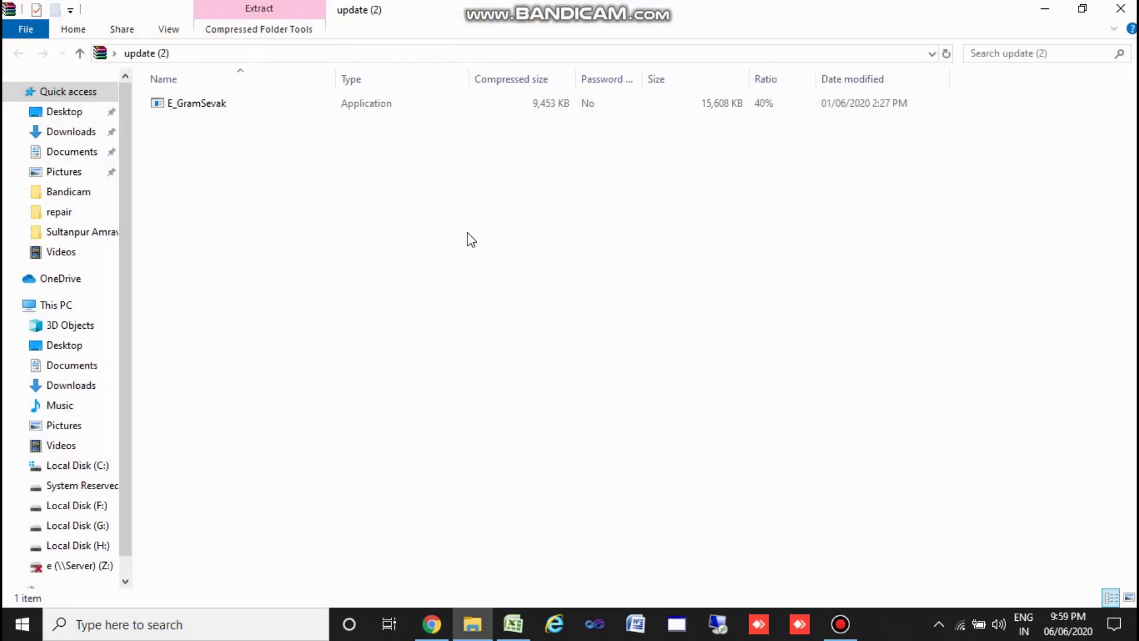
{"action": "right_click", "coordinate": [216, 108]}
{"action": "left_click", "coordinate": [258, 165]}
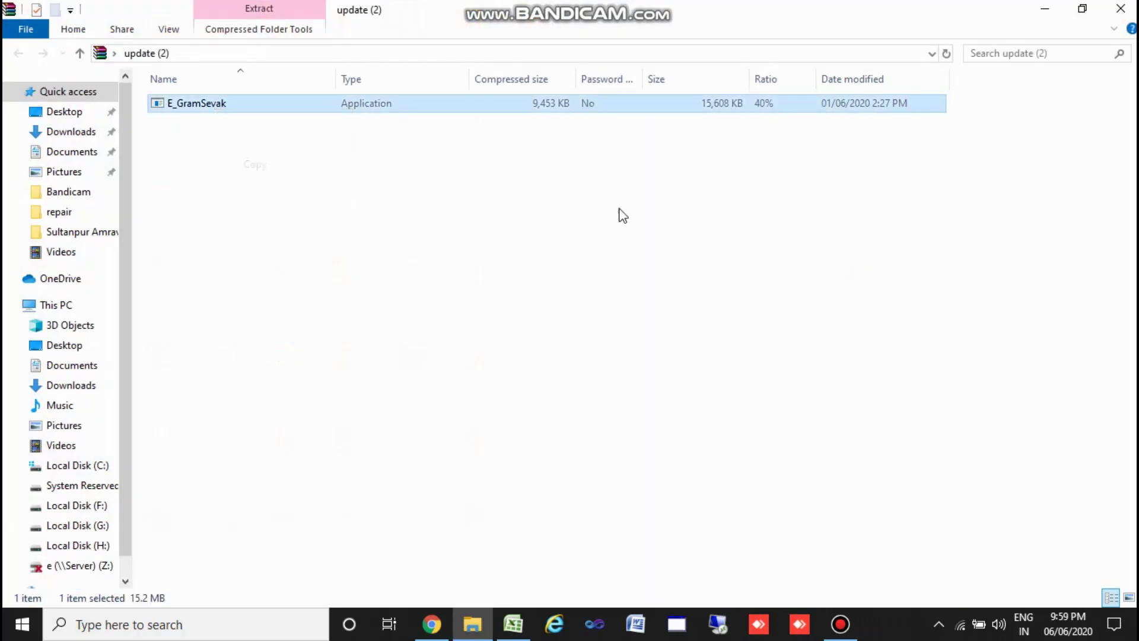
{"action": "left_click", "coordinate": [1041, 9]}
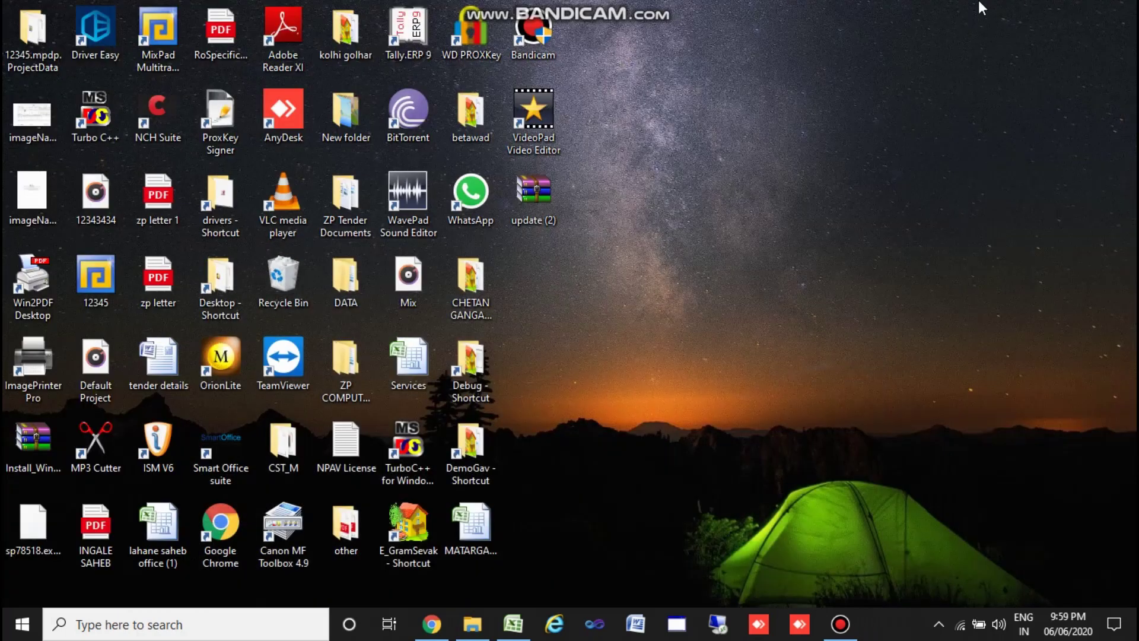
Paste the copied E_GramSevak application into the DemoGav folder, replacing the existing file.
{"action": "double_click", "coordinate": [487, 455]}
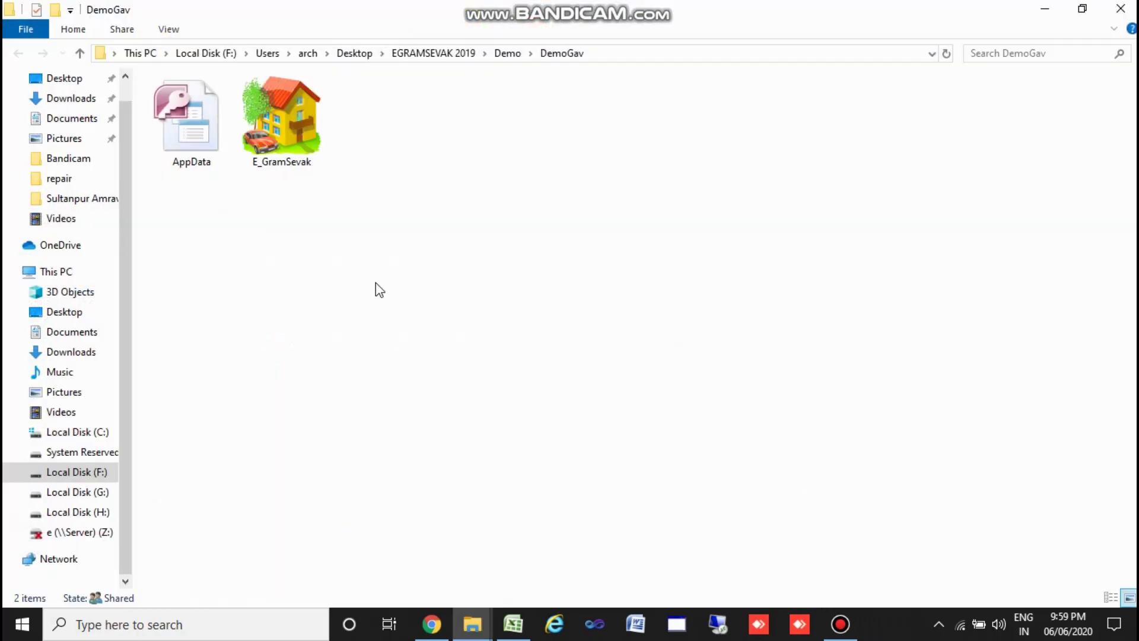
{"action": "right_click", "coordinate": [375, 282]}
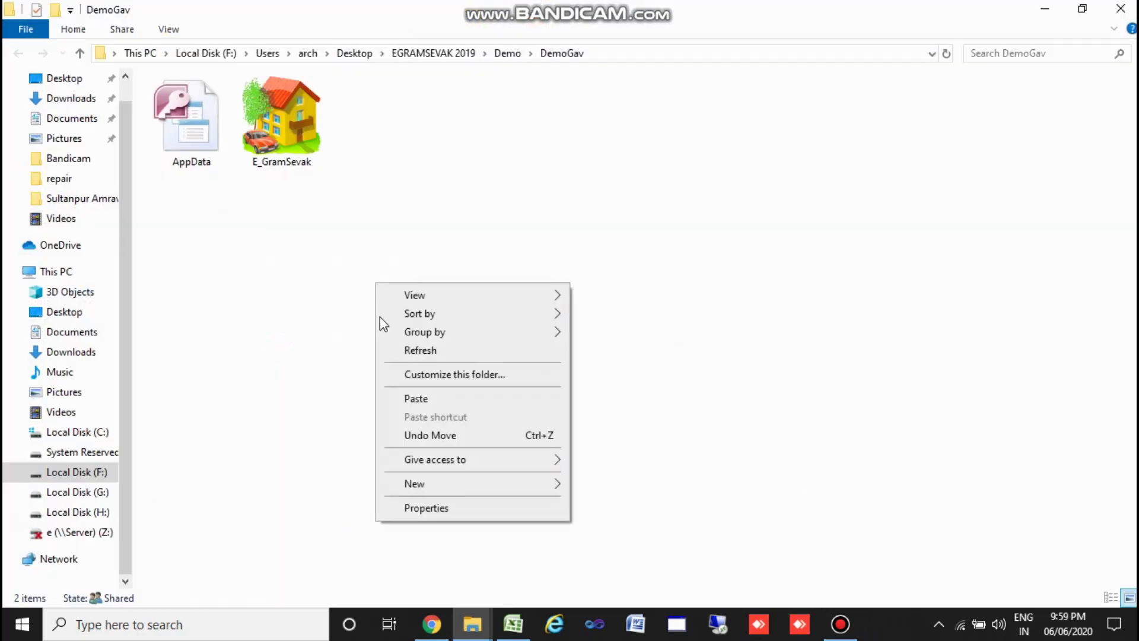
{"action": "left_click", "coordinate": [433, 401]}
{"action": "left_click_drag", "start_coordinate": [480, 150], "coordinate": [887, 191]}
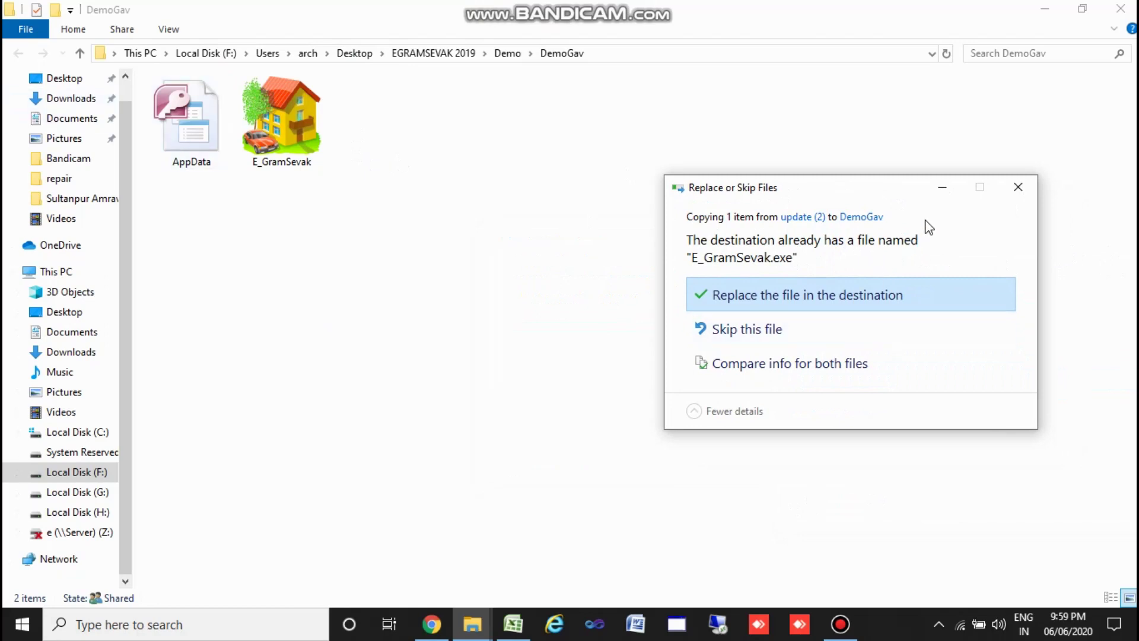
{"action": "left_click", "coordinate": [808, 300]}
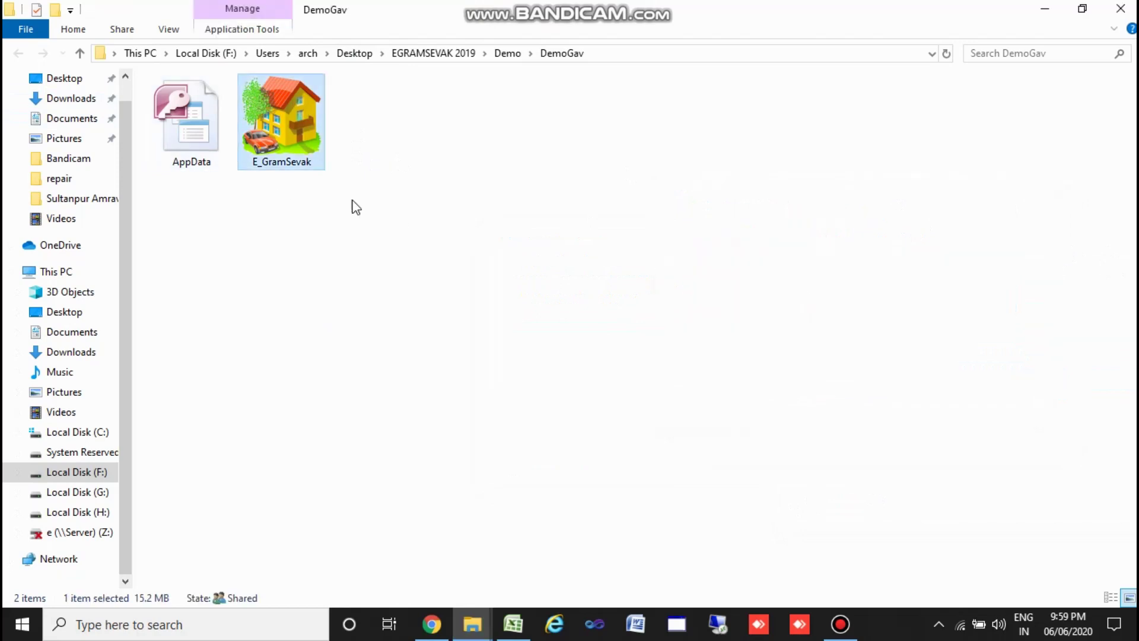
Try to launch the updated E_GramSevak application from the DemoGav folder, declining to run it at the SmartScreen warning.
{"action": "double_click", "coordinate": [280, 130]}
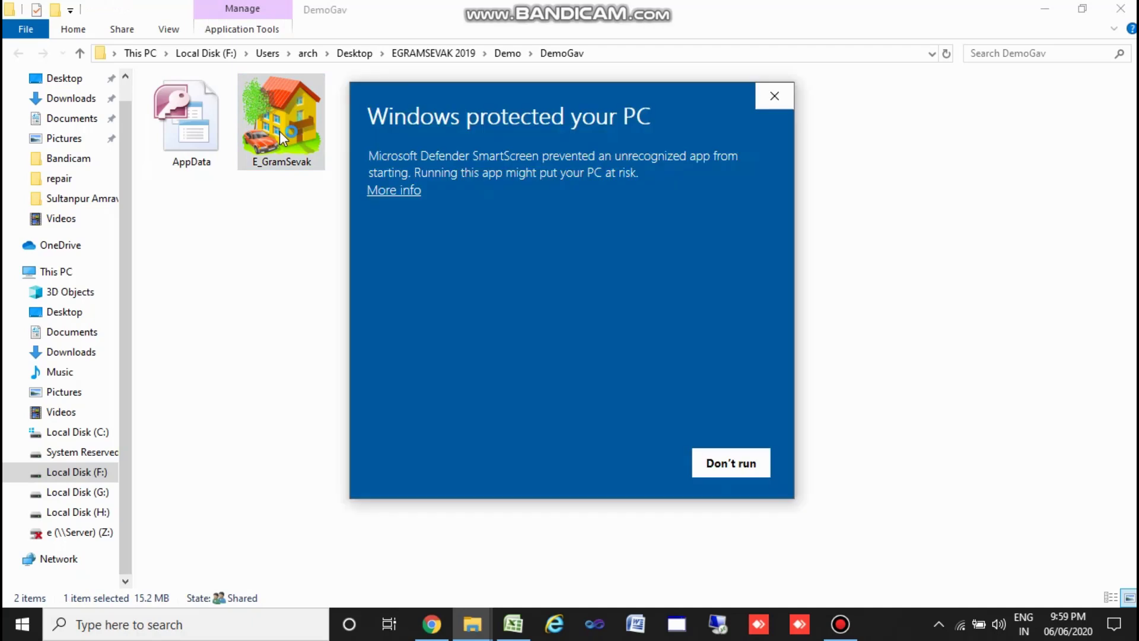
{"action": "left_click", "coordinate": [742, 479]}
{"action": "left_click", "coordinate": [486, 302]}
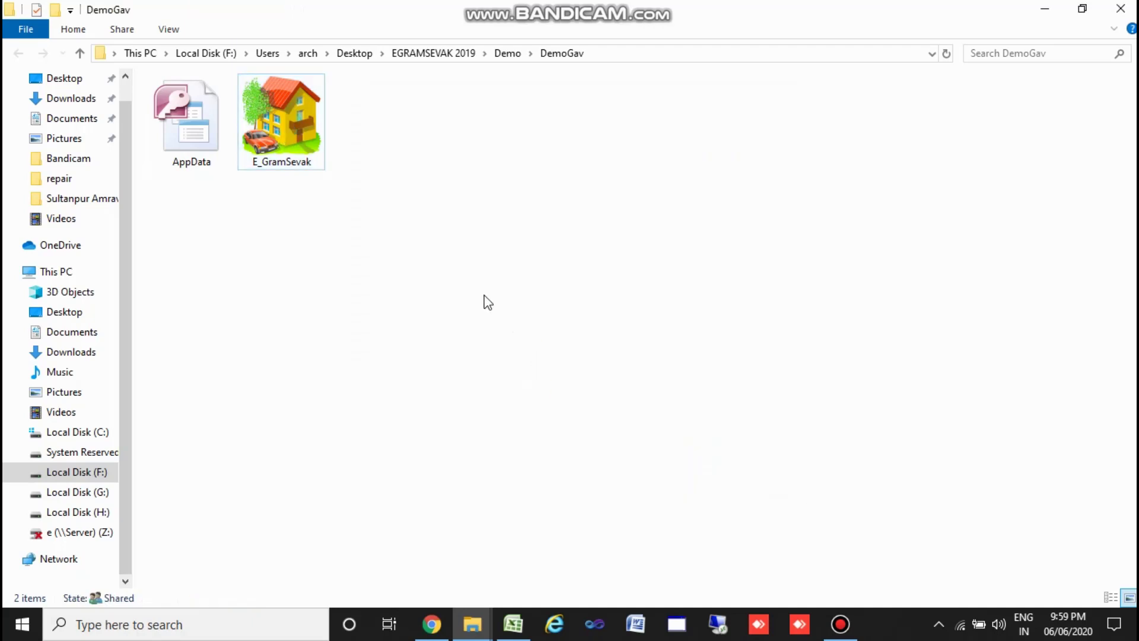
{"action": "double_click", "coordinate": [279, 138]}
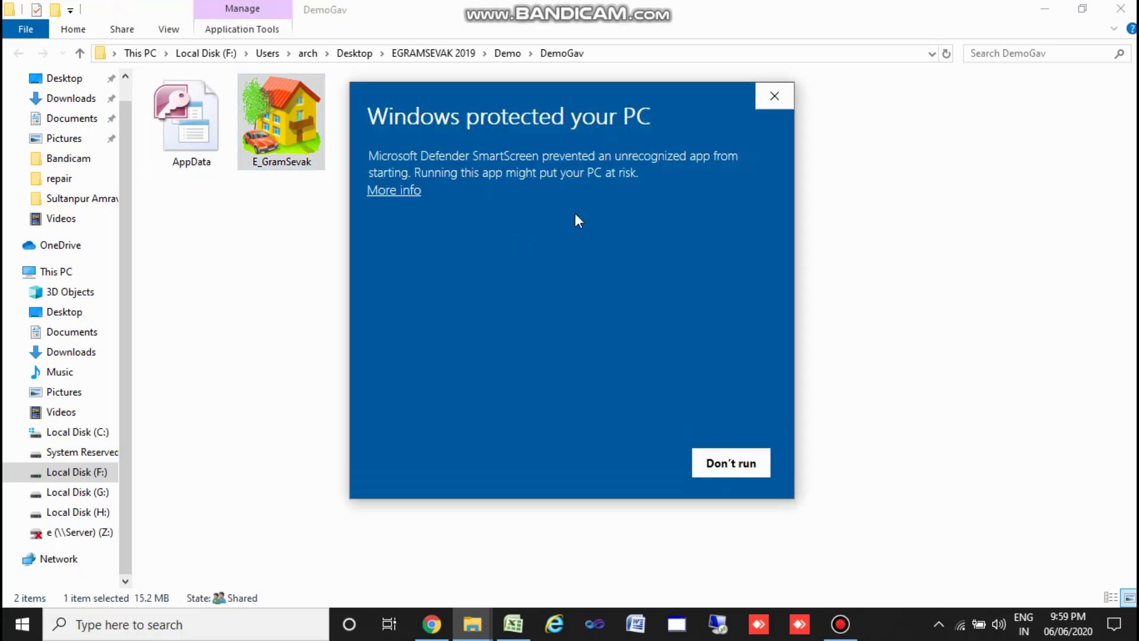
{"action": "left_click", "coordinate": [774, 96]}
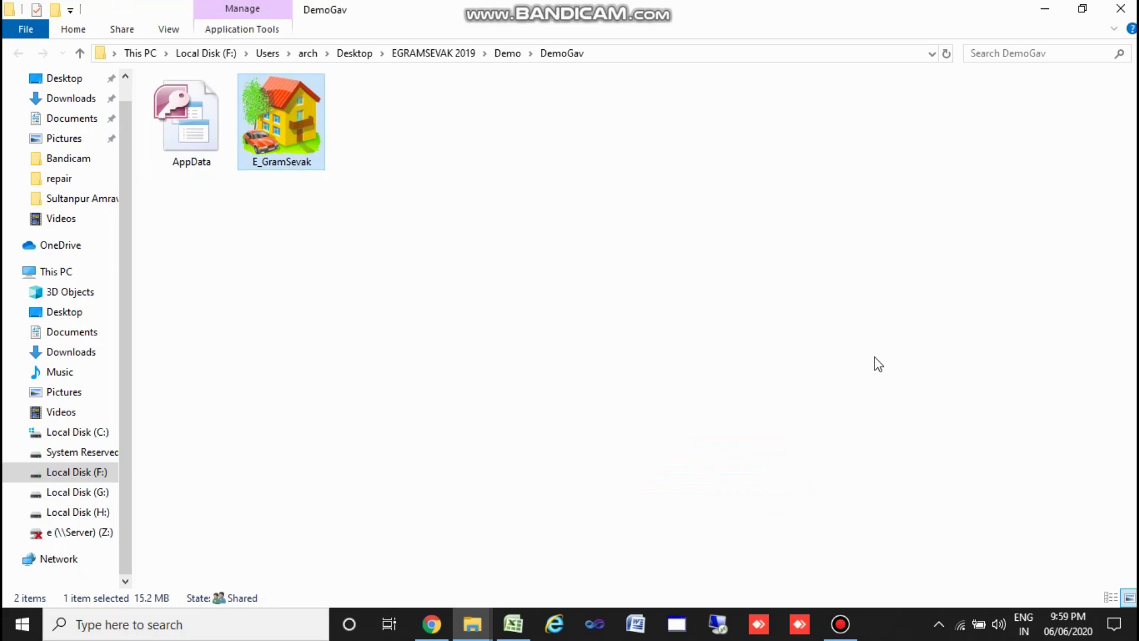
{"action": "left_click", "coordinate": [890, 356]}
Switch to Chrome and download the required fonts archive from the egramsevak.in downloads page.
{"action": "left_click", "coordinate": [431, 624]}
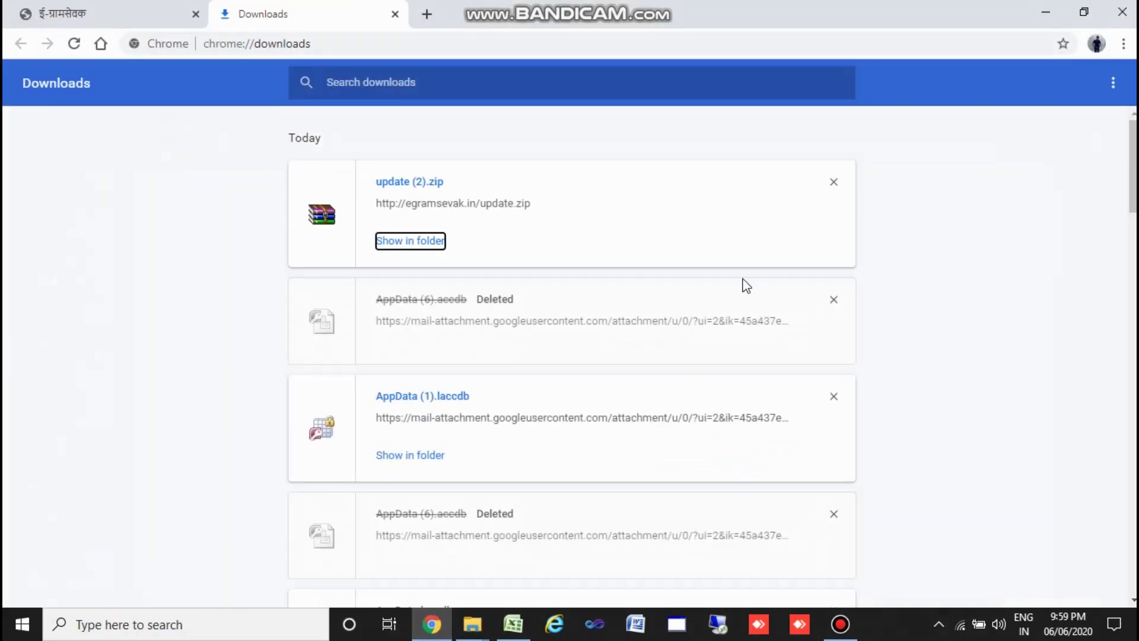
{"action": "left_click", "coordinate": [86, 8]}
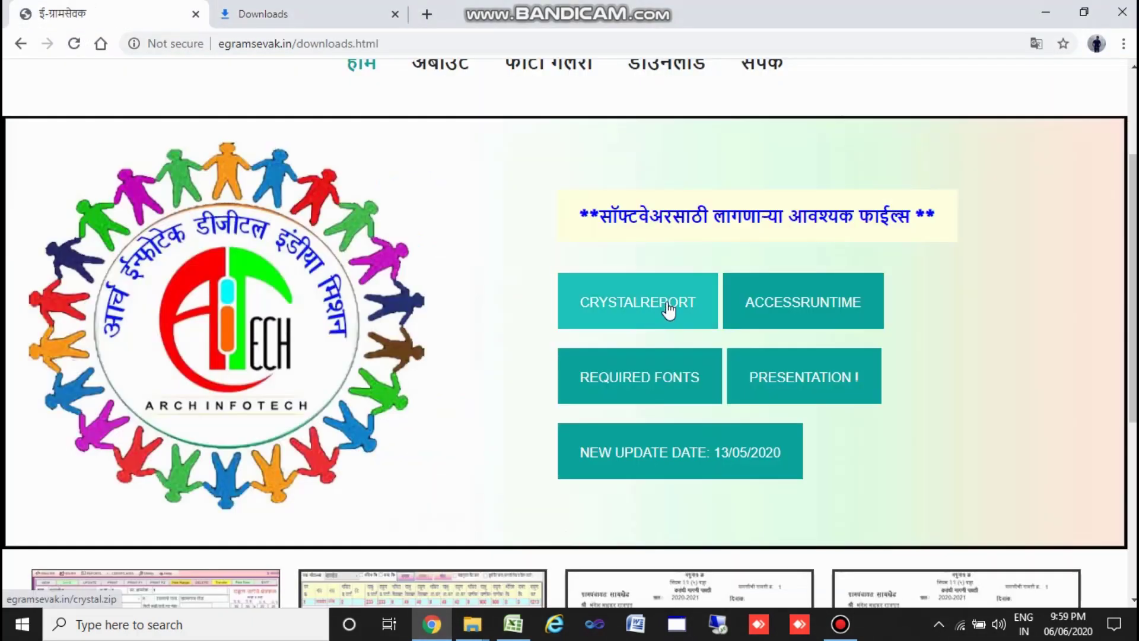
{"action": "left_click", "coordinate": [660, 381]}
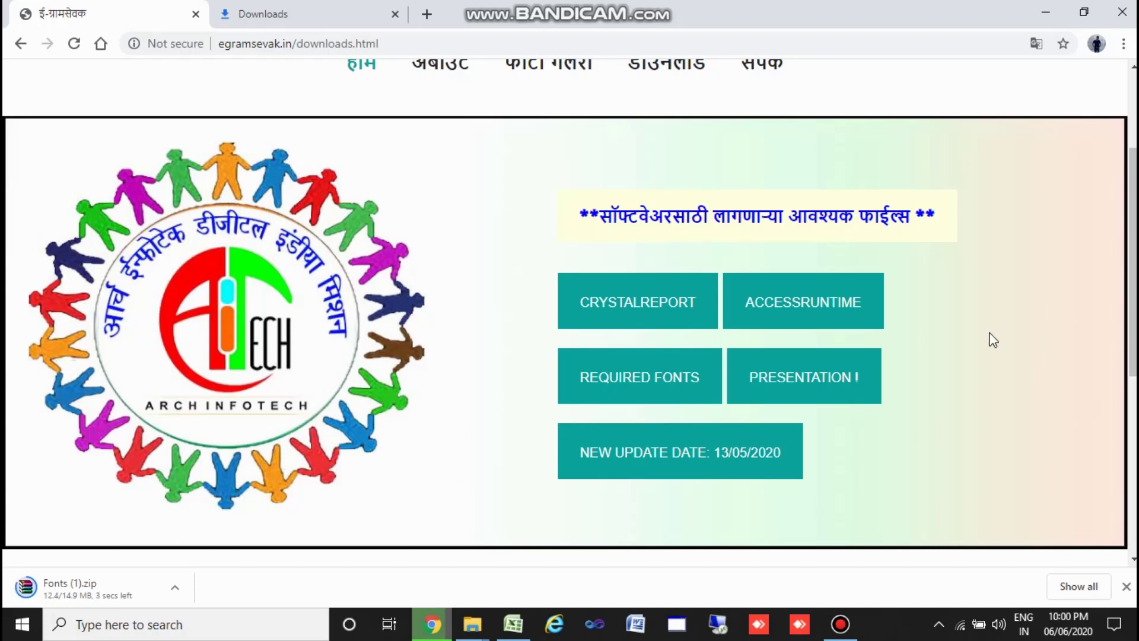
Show the downloaded Fonts (1) archive in its folder and move it to the desktop.
{"action": "left_click", "coordinate": [182, 594]}
{"action": "left_click", "coordinate": [228, 533]}
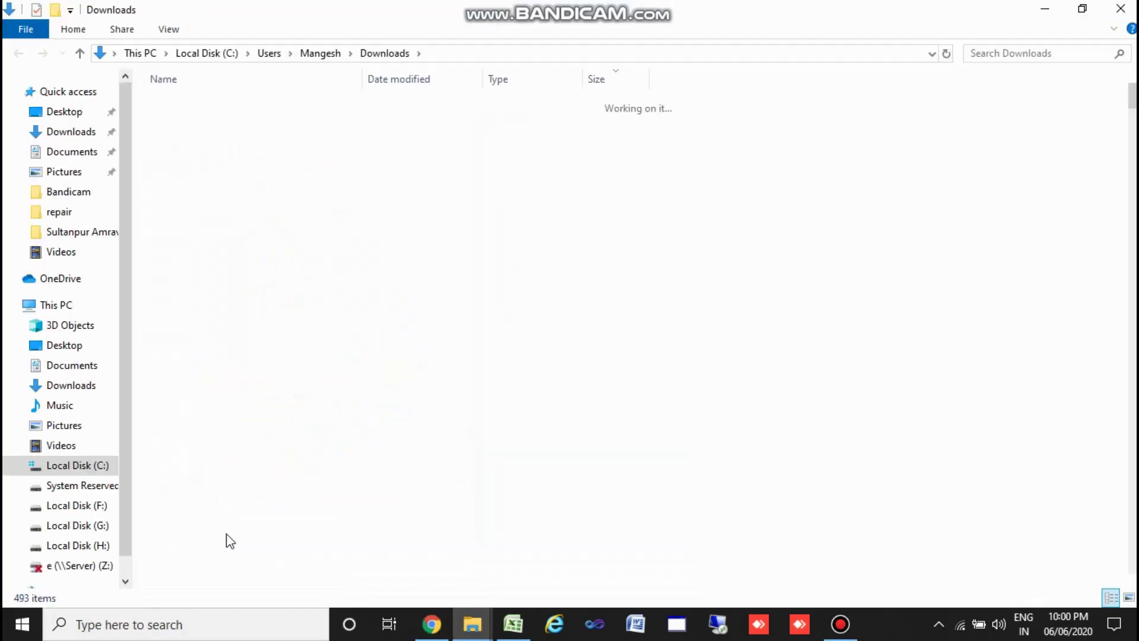
{"action": "right_click", "coordinate": [191, 130]}
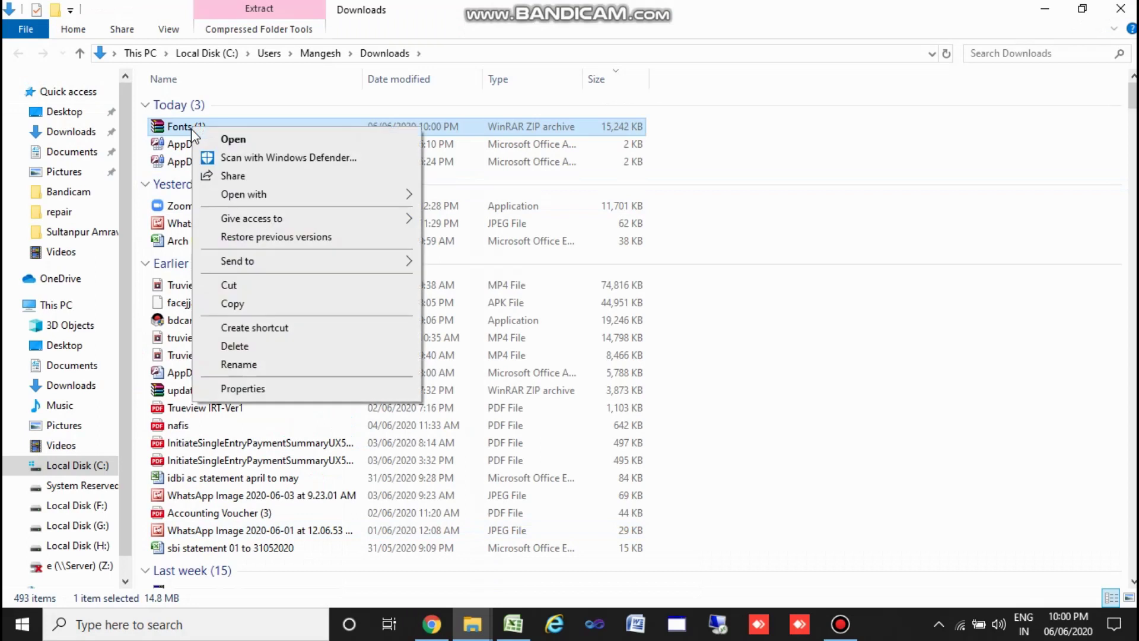
{"action": "left_click", "coordinate": [270, 286]}
{"action": "left_click", "coordinate": [1044, 9]}
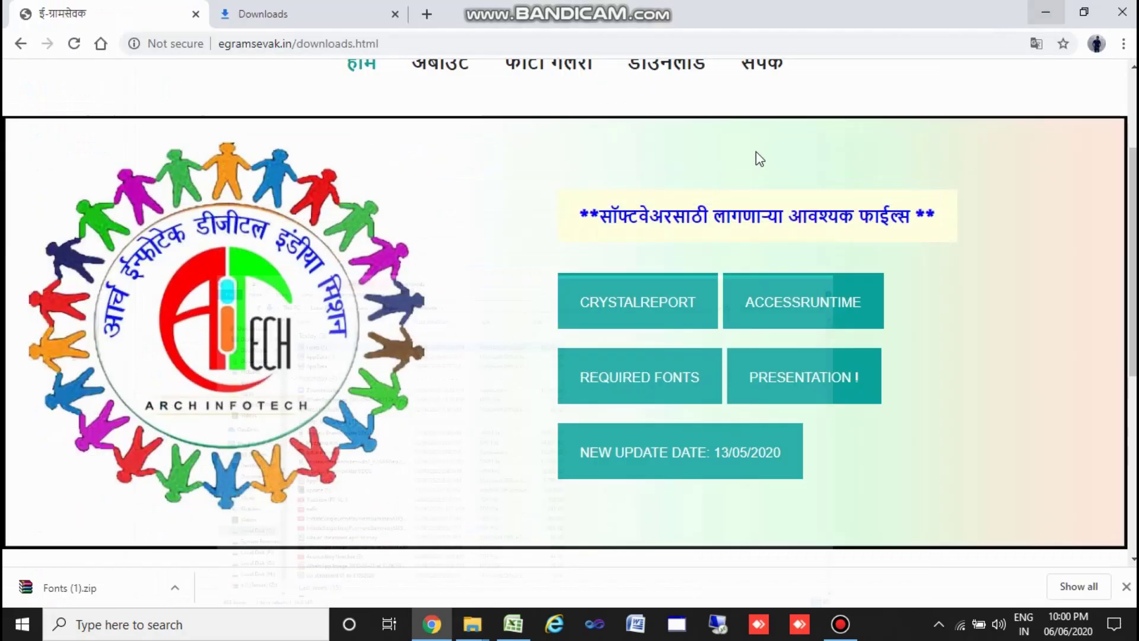
{"action": "left_click", "coordinate": [1062, 7]}
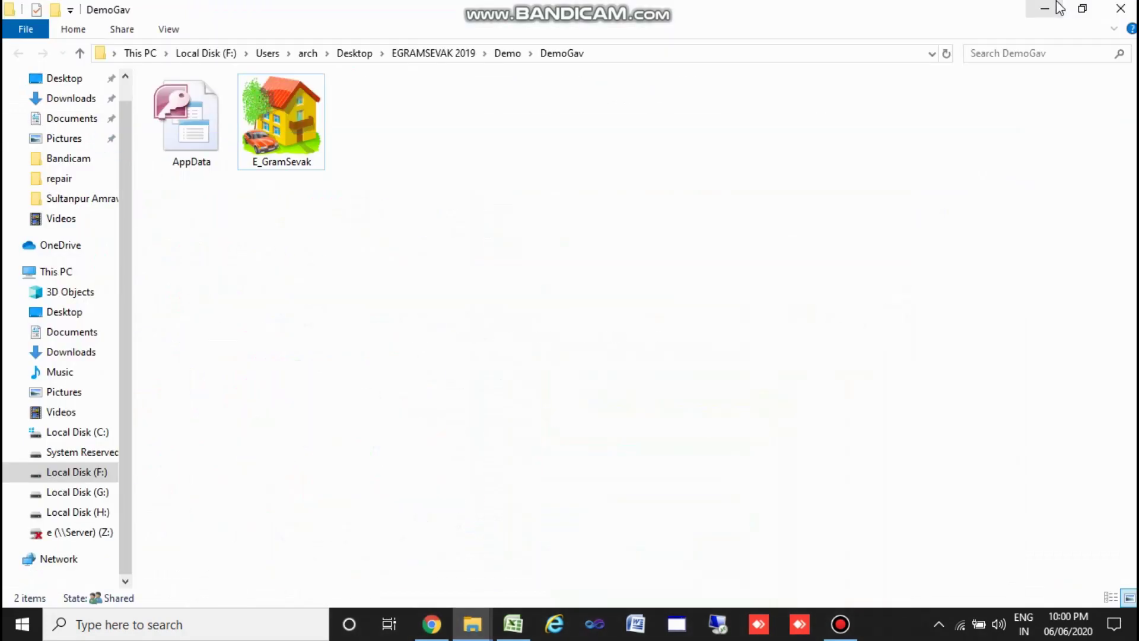
{"action": "left_click", "coordinate": [1044, 8]}
{"action": "right_click", "coordinate": [574, 294]}
{"action": "left_click", "coordinate": [615, 368]}
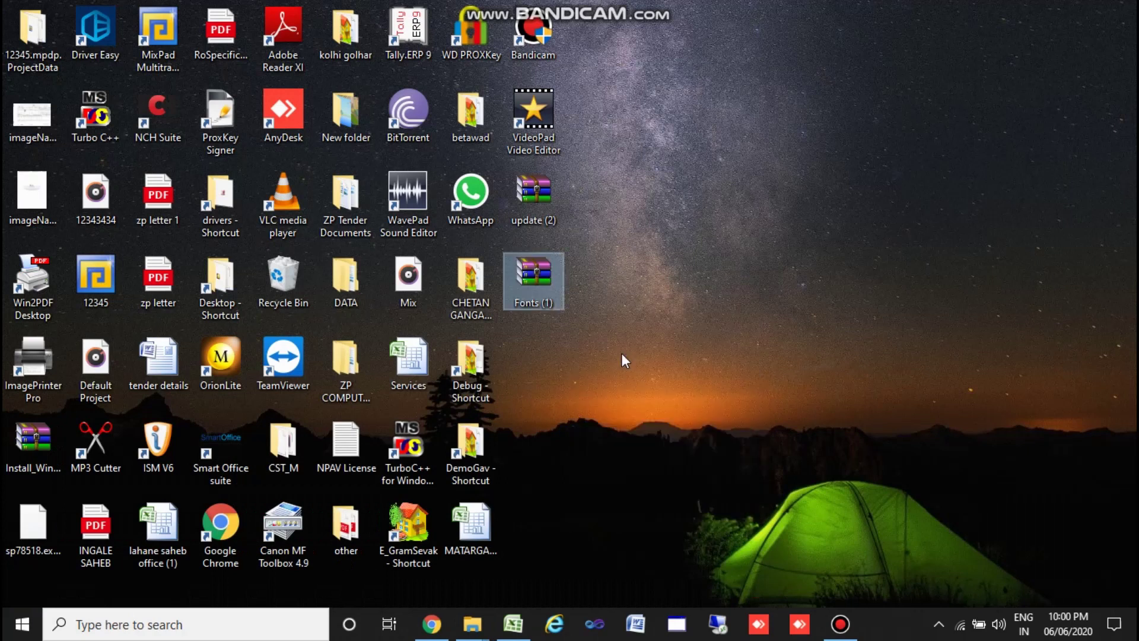
Open the Fonts (1) archive in File Explorer and copy all the font files inside it.
{"action": "right_click", "coordinate": [544, 265]}
{"action": "mouse_move", "coordinate": [648, 342]}
{"action": "left_click", "coordinate": [819, 337]}
{"action": "left_click_drag", "start_coordinate": [158, 331], "coordinate": [170, 98]}
{"action": "right_click", "coordinate": [197, 137]}
{"action": "left_click", "coordinate": [255, 194]}
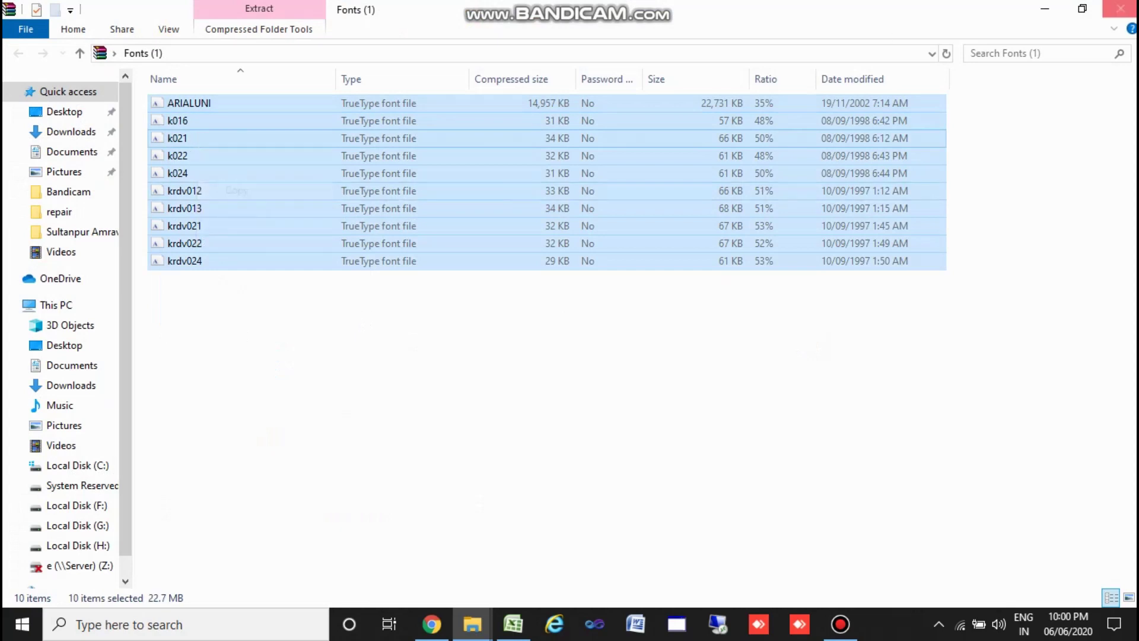
{"action": "left_click", "coordinate": [1121, 8]}
Create a new folder named "fonts" on the desktop.
{"action": "right_click", "coordinate": [508, 369]}
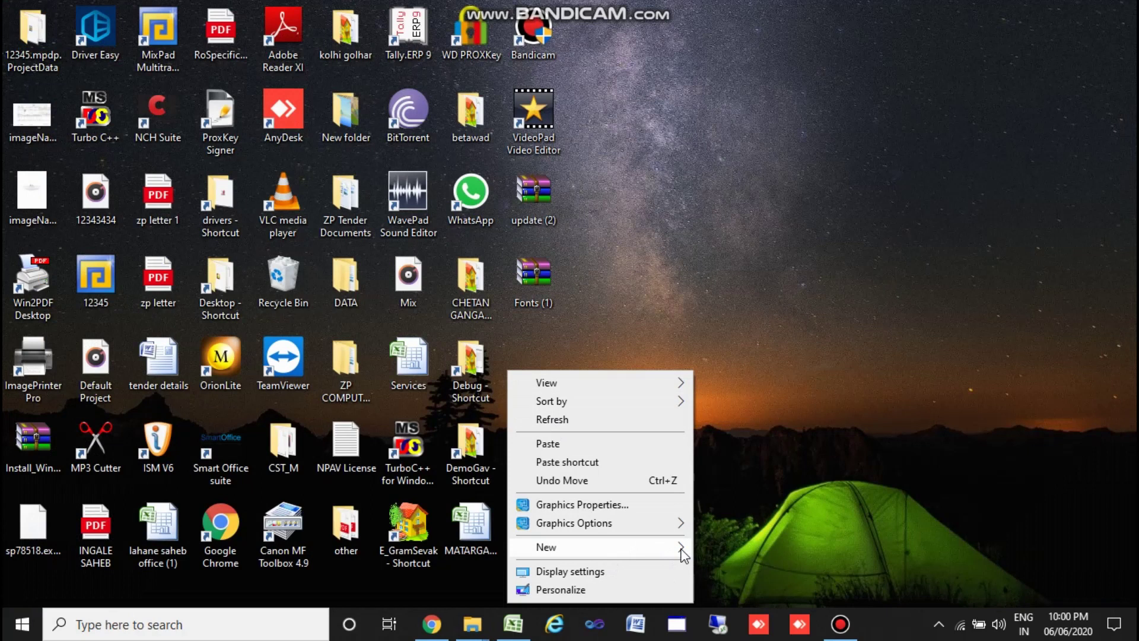
{"action": "mouse_move", "coordinate": [684, 554]}
{"action": "left_click", "coordinate": [760, 275]}
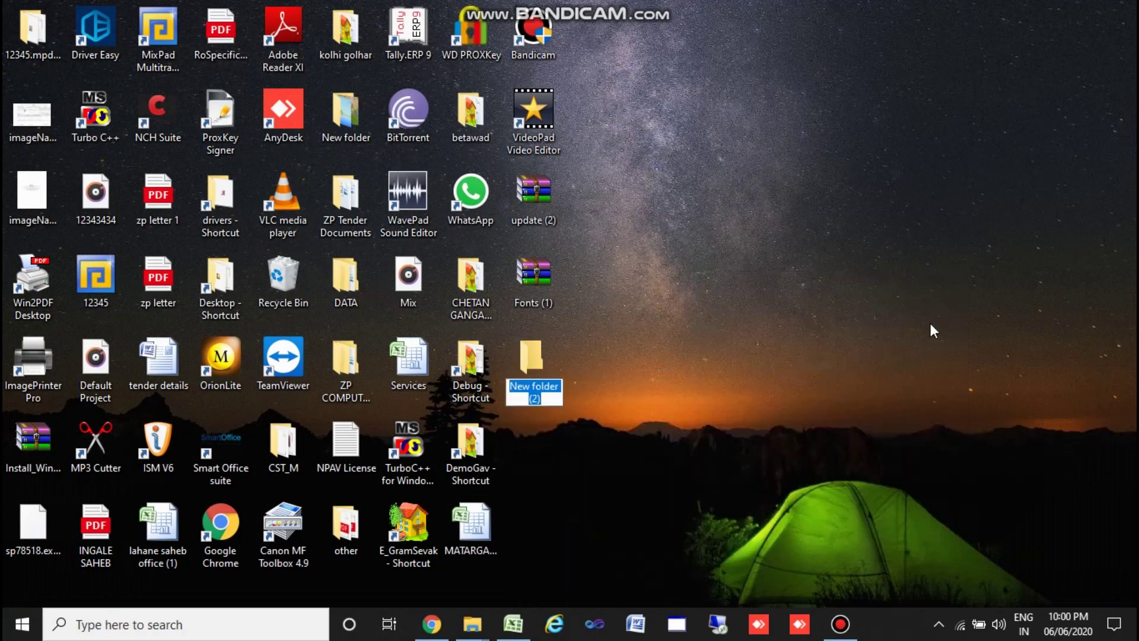
{"action": "type", "text": "fonts"}
{"action": "key", "text": "Return"}
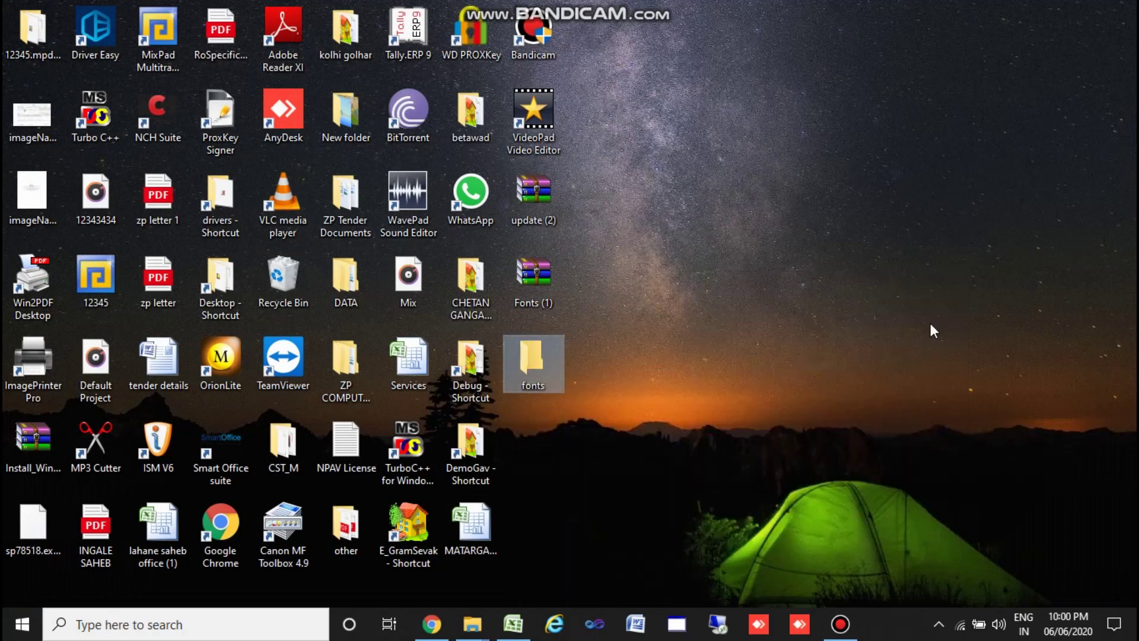
Open the new fonts folder and paste the copied font files into it.
{"action": "key", "text": "Return"}
{"action": "right_click", "coordinate": [430, 261]}
{"action": "left_click", "coordinate": [476, 372]}
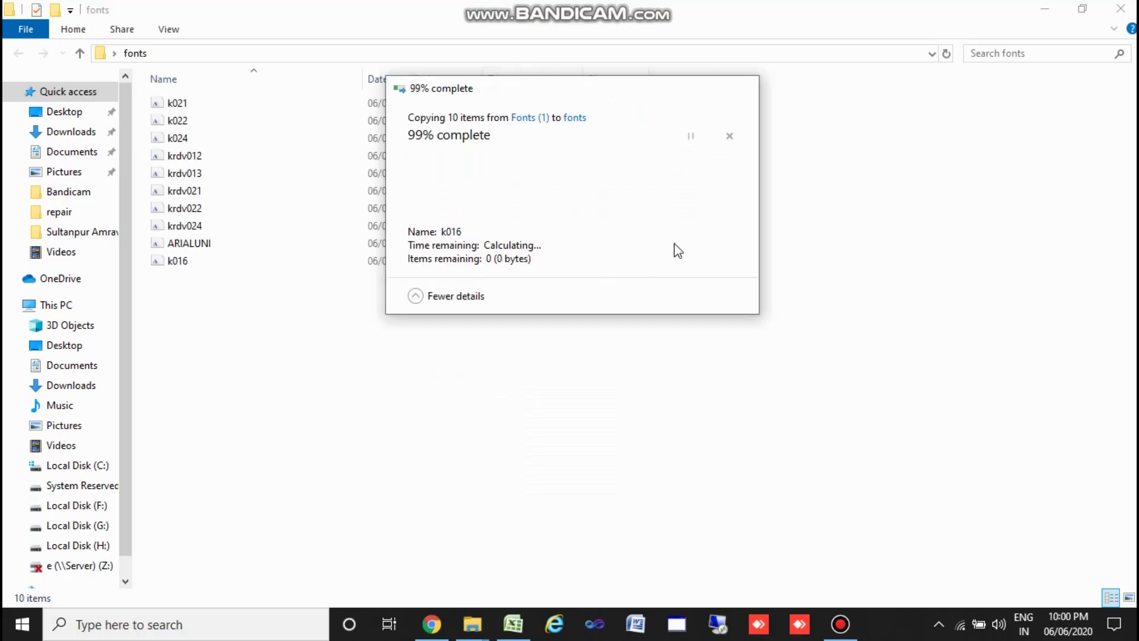
Install all the font files in the fonts folder and close the folder.
{"action": "left_click_drag", "start_coordinate": [218, 374], "coordinate": [153, 90]}
{"action": "left_click", "coordinate": [188, 226]}
{"action": "right_click", "coordinate": [189, 225]}
{"action": "left_click", "coordinate": [228, 275]}
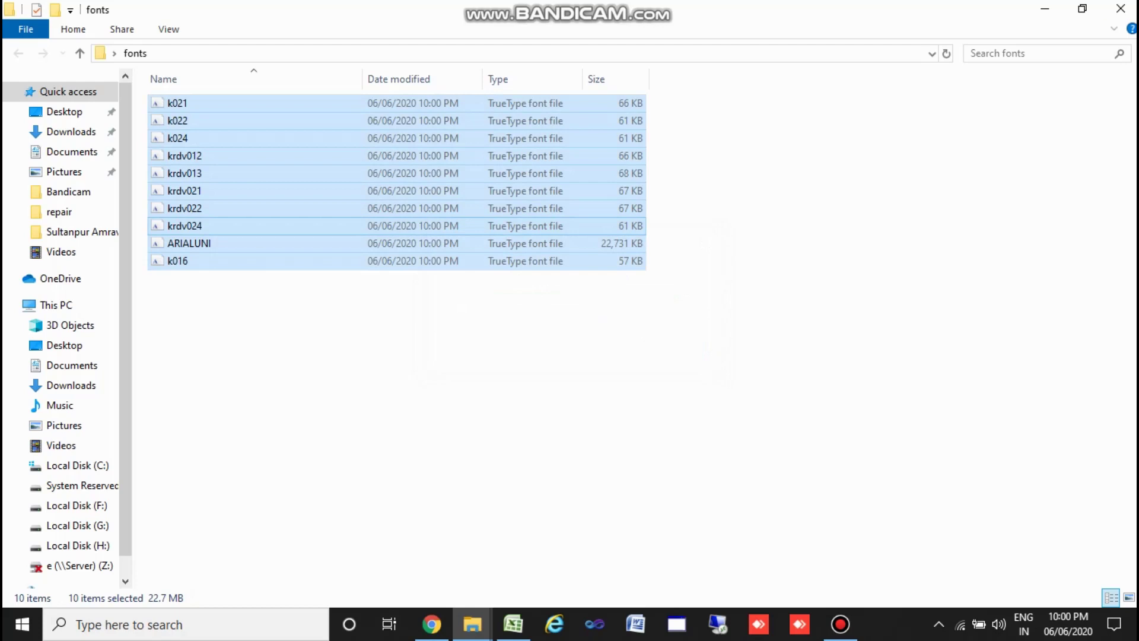
{"action": "left_click", "coordinate": [1121, 8]}
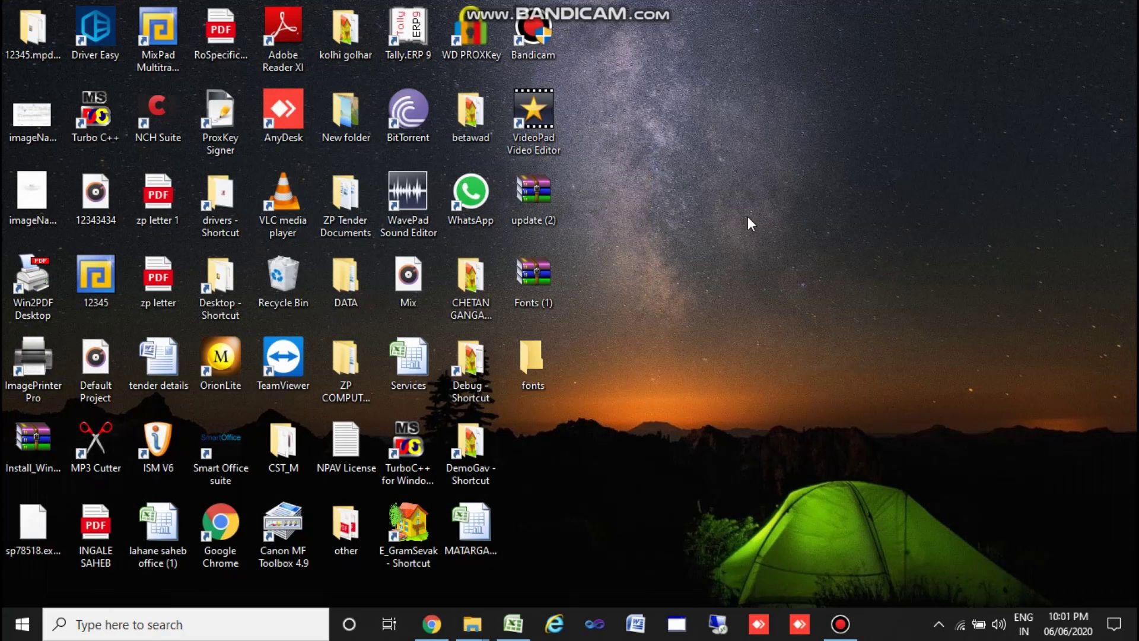
{"action": "left_click", "coordinate": [840, 623]}
{"action": "left_click", "coordinate": [840, 623]}
{"action": "left_click", "coordinate": [840, 623]}
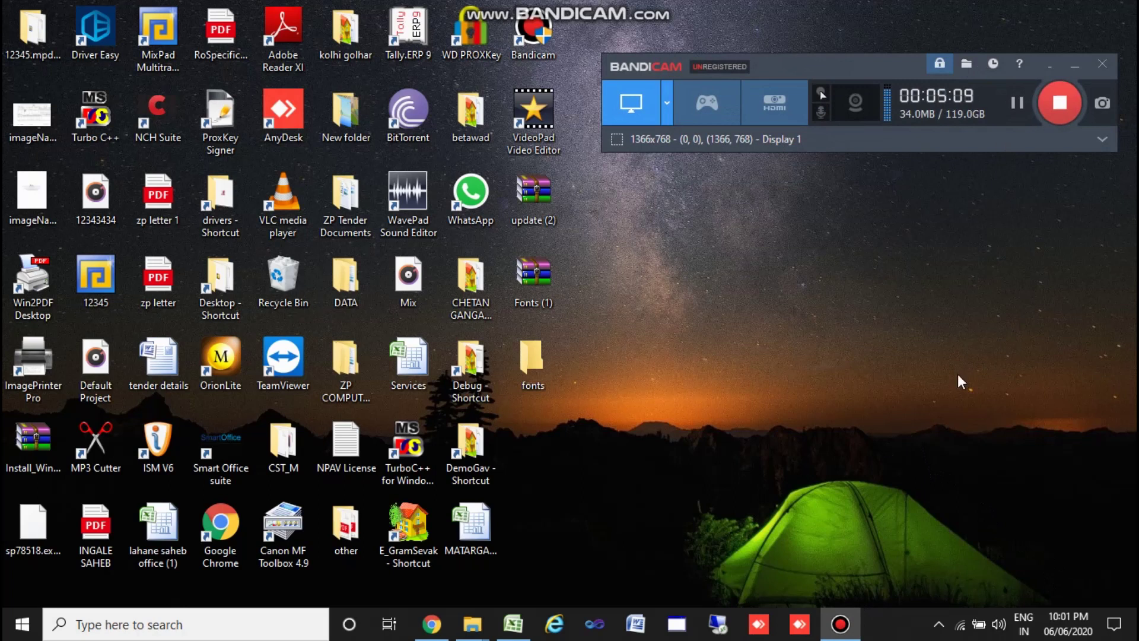
{"action": "left_click", "coordinate": [1067, 72]}
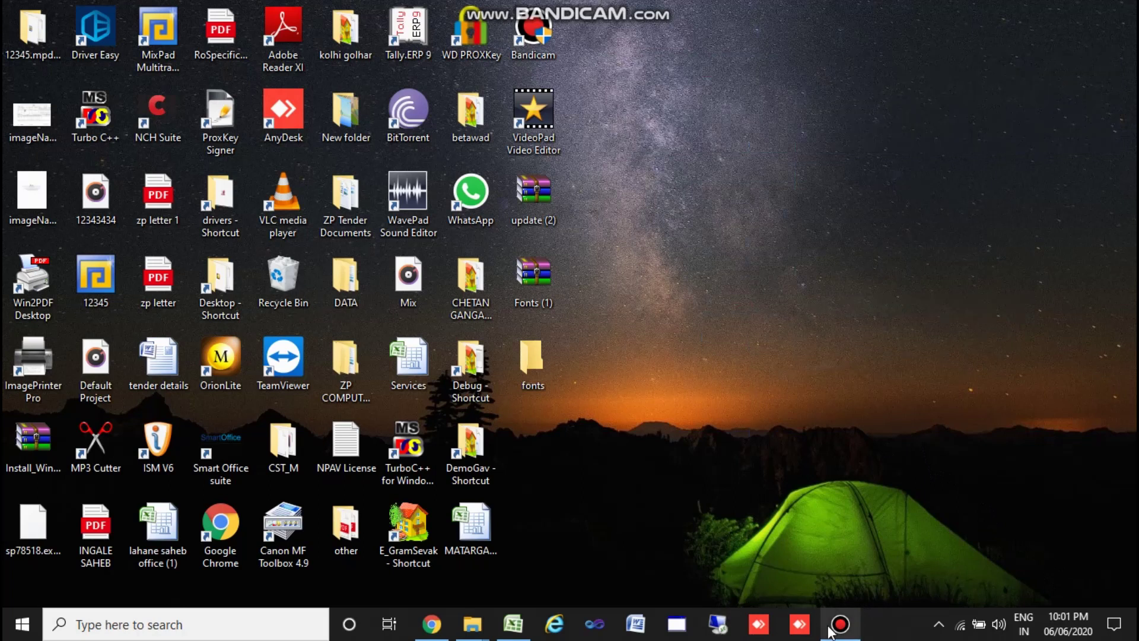